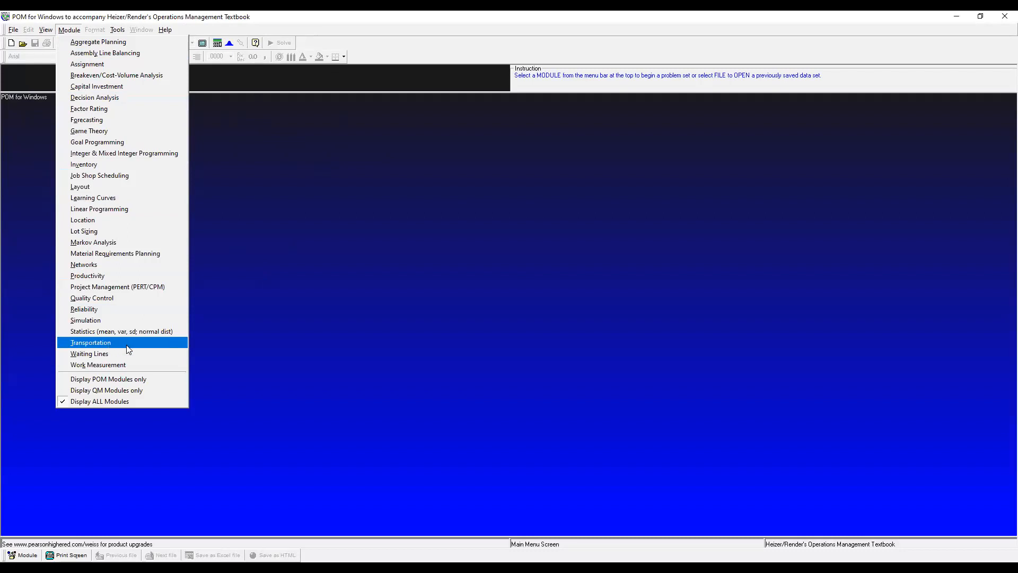
# Switch to the Transportation module and start a new data set.
pyautogui.click(158, 343)
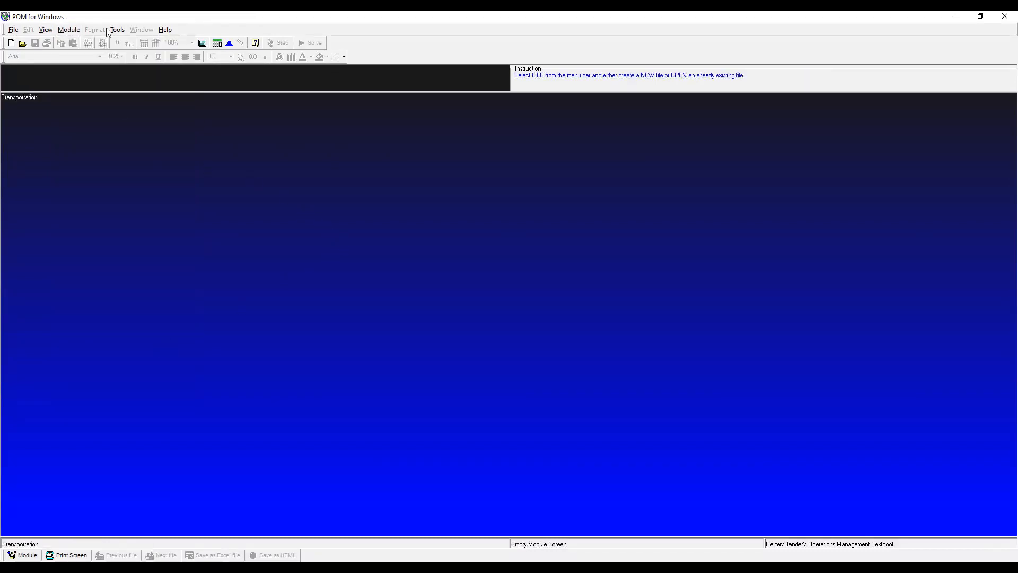
pyautogui.click(68, 29)
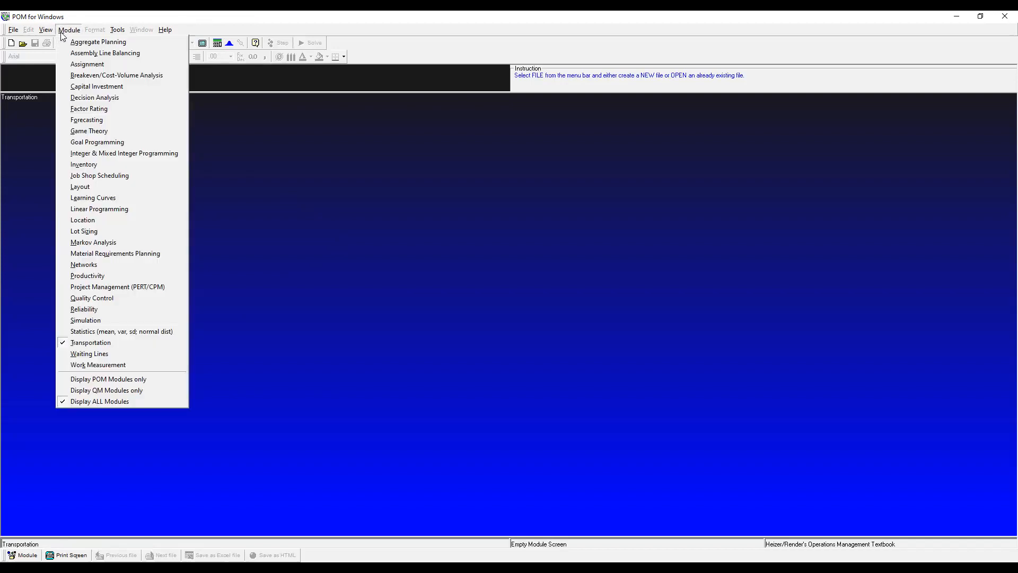
pyautogui.click(7, 31)
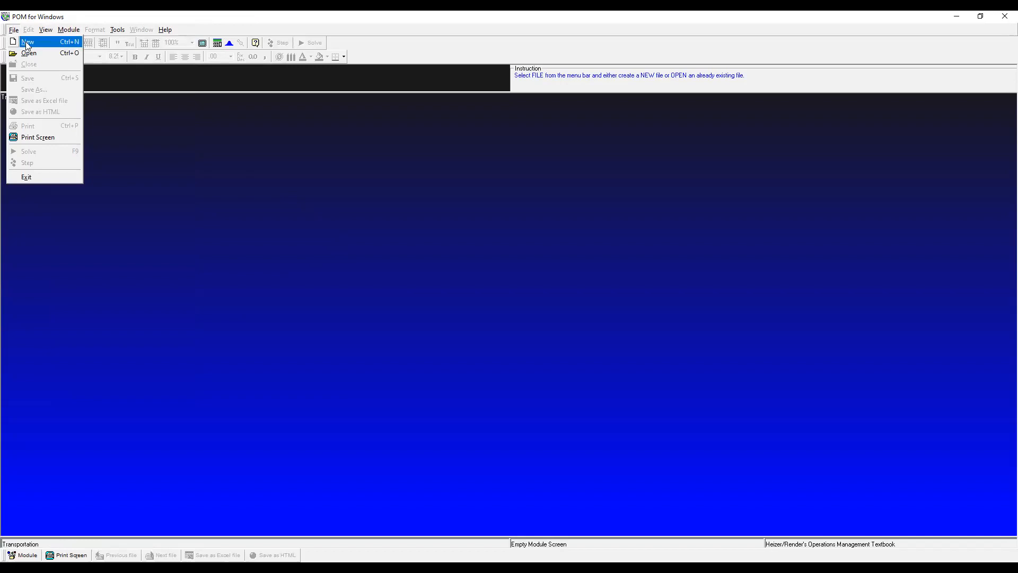
pyautogui.click(26, 41)
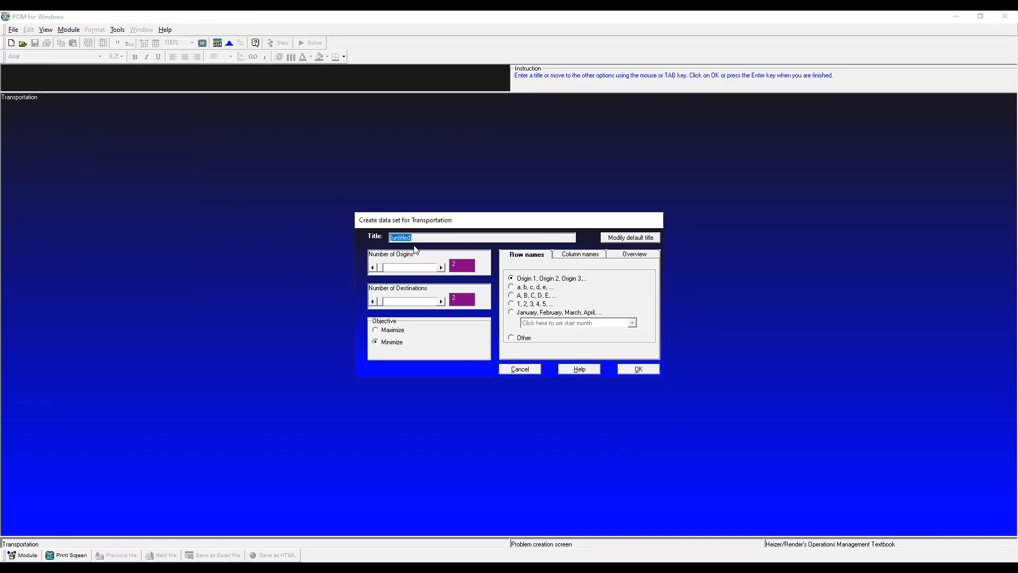
# Create the transportation data set titled PT. LAKU JAYA with 3 origins and 3 destinations, keeping the Minimize objective.
pyautogui.write('pT. LAKU JAYA')
pyautogui.click(442, 302)
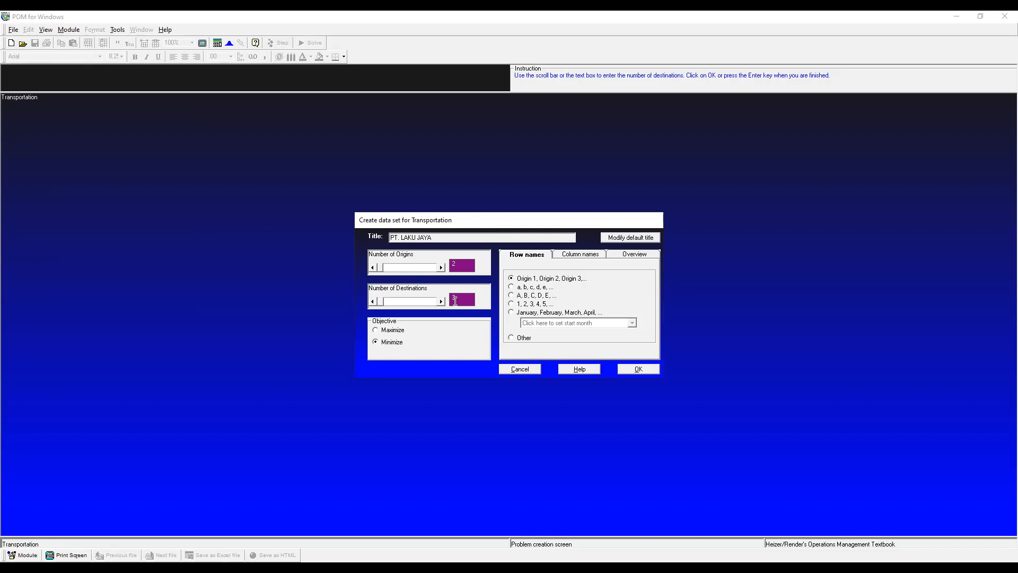
pyautogui.click(442, 267)
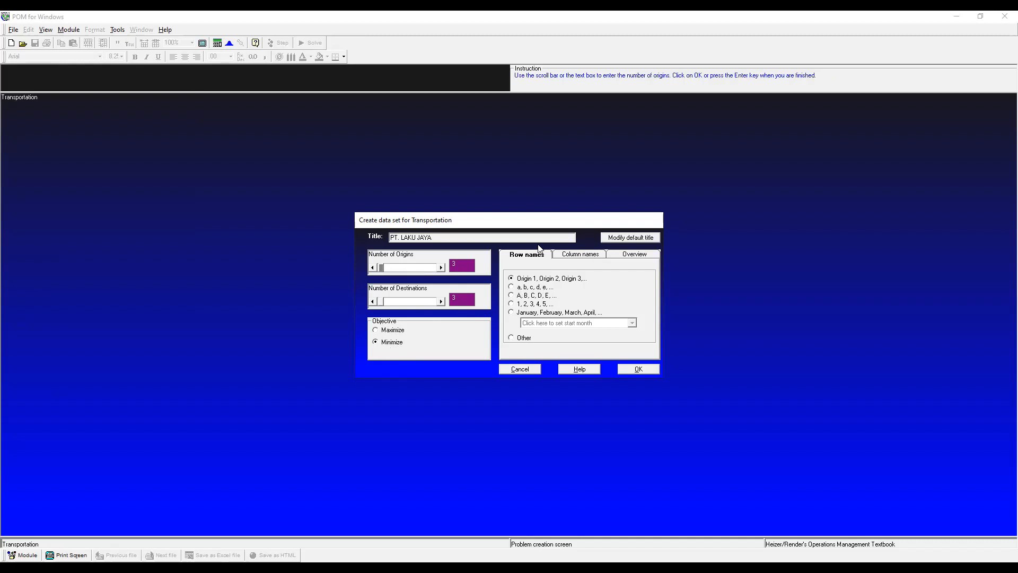
pyautogui.click(578, 256)
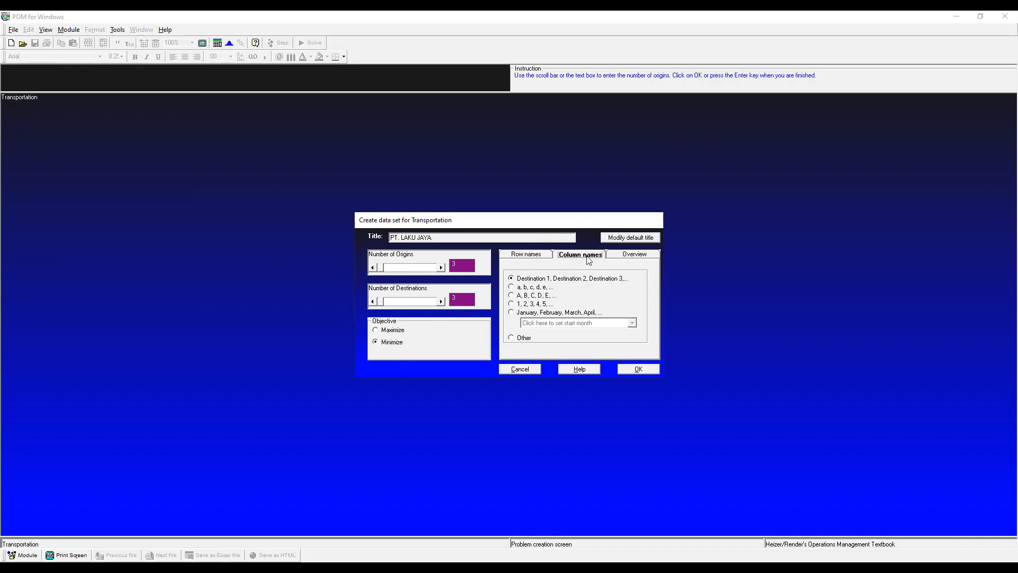
pyautogui.click(629, 258)
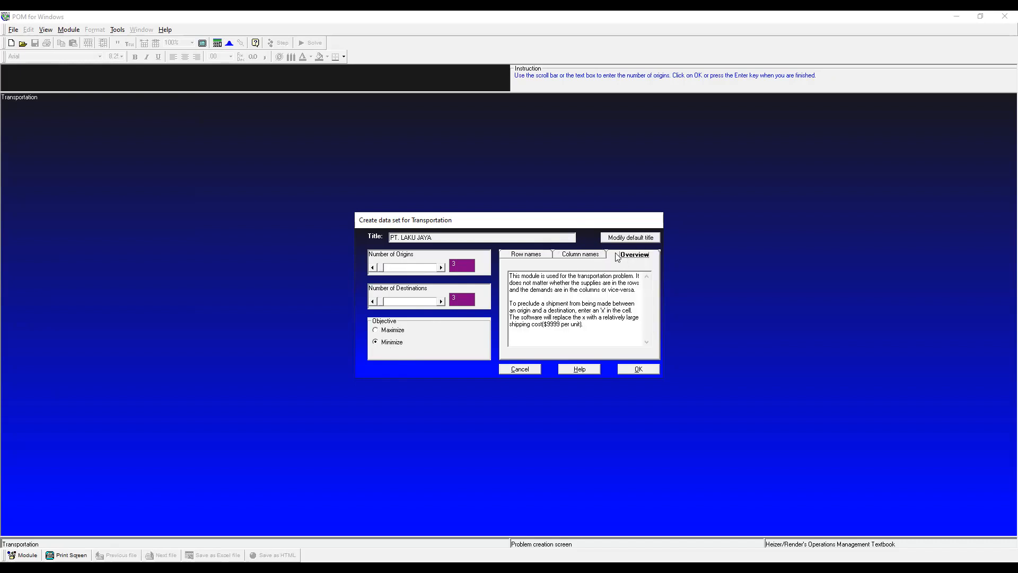
pyautogui.click(545, 255)
pyautogui.click(636, 368)
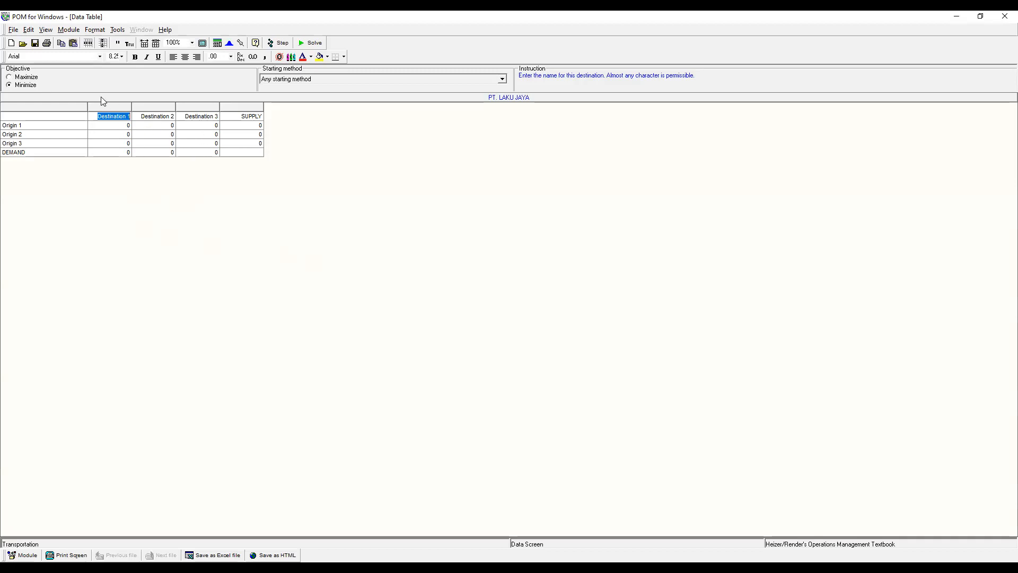
# Rename the three destination columns GUDANG A, GUDANG B and GUDANG C.
pyautogui.click(50, 123)
pyautogui.click(112, 118)
pyautogui.moveTo(97, 116); pyautogui.dragTo(133, 117)
pyautogui.write('PAB')
pyautogui.press('BackSpace')
pyautogui.press('BackSpace')
pyautogui.write('GUDANG A')
pyautogui.press('Tab')
pyautogui.write('GUDANG B')
pyautogui.press('Tab')
pyautogui.write('GUDANG C')
# Rename the three origin rows PABRIK 1, PABRIK 2 and PABRIK 3.
pyautogui.click(32, 127)
pyautogui.moveTo(32, 126); pyautogui.dragTo(5, 123)
pyautogui.write('PABRIK')
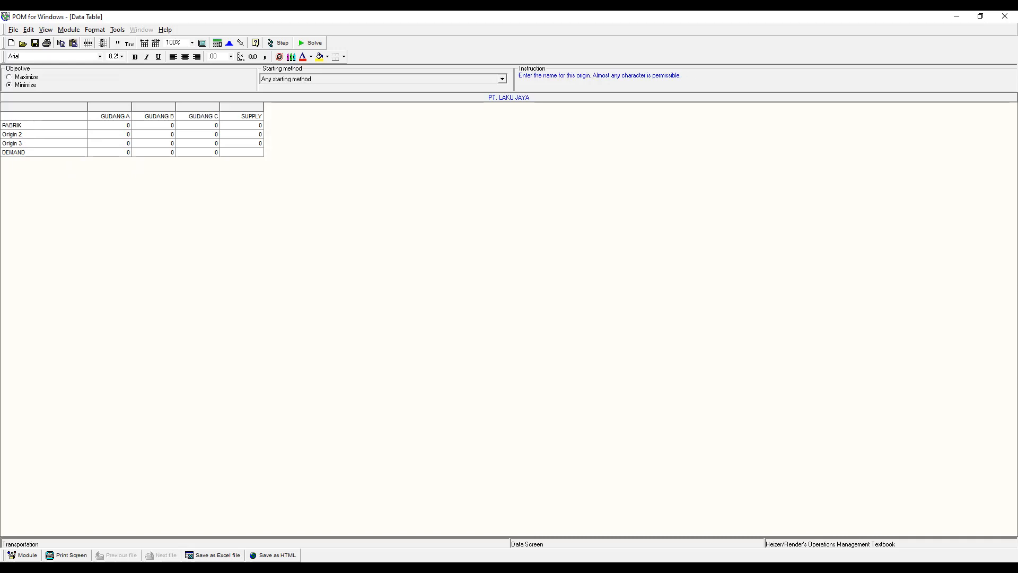
pyautogui.press('Return')
pyautogui.write('PABRIK 2')
pyautogui.press('Return')
pyautogui.write('PABRIKS')
pyautogui.press('BackSpace')
pyautogui.write('3')
# Enter PABRIK 1's shipping costs of 20, 5 and 5 to GUDANG A, B and C, with a supply of 90.
pyautogui.click(122, 128)
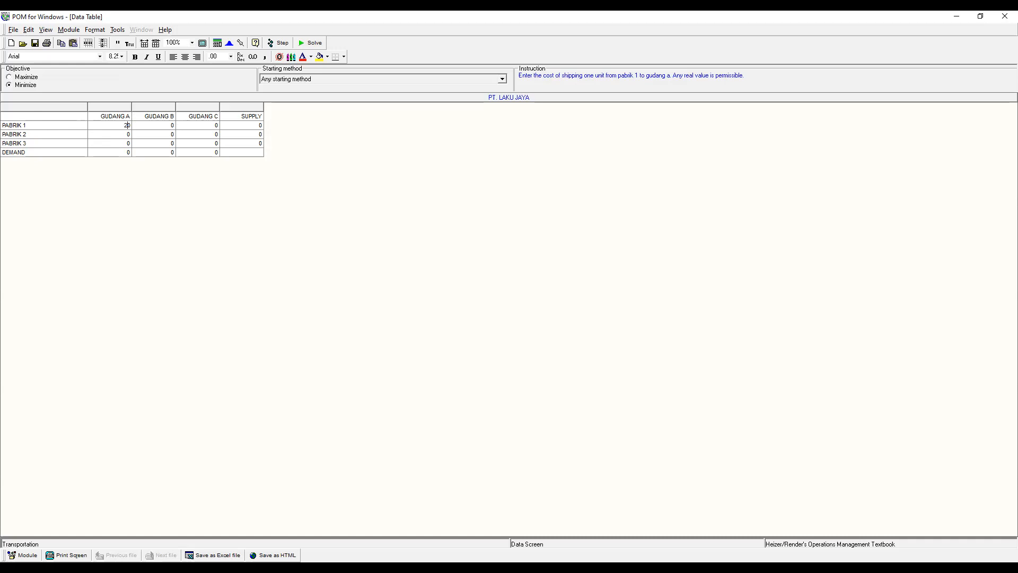
pyautogui.press('Return')
pyautogui.write('5')
pyautogui.press('Return')
pyautogui.write('5')
pyautogui.press('Return')
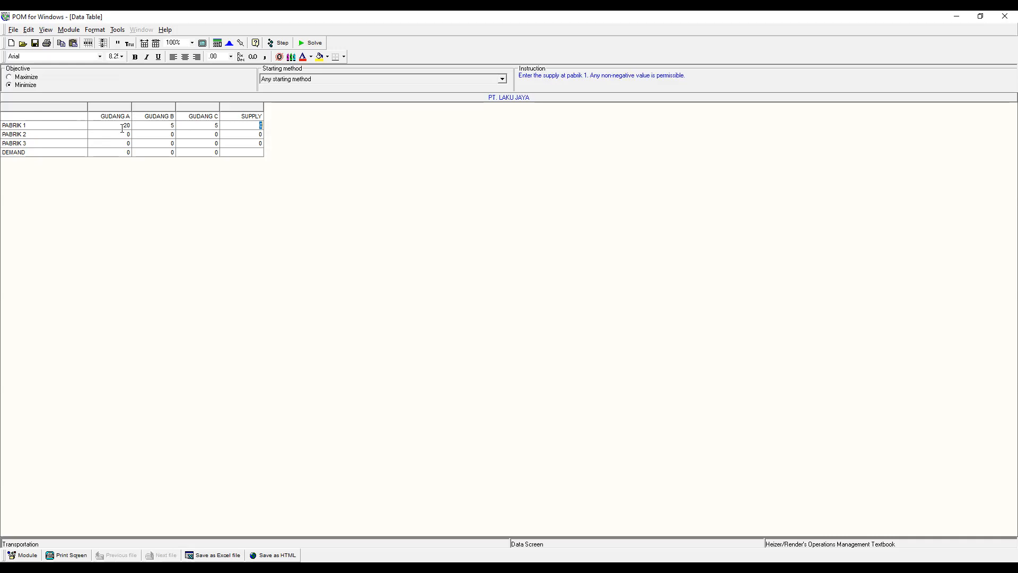
pyautogui.write('90')
pyautogui.press('Return')
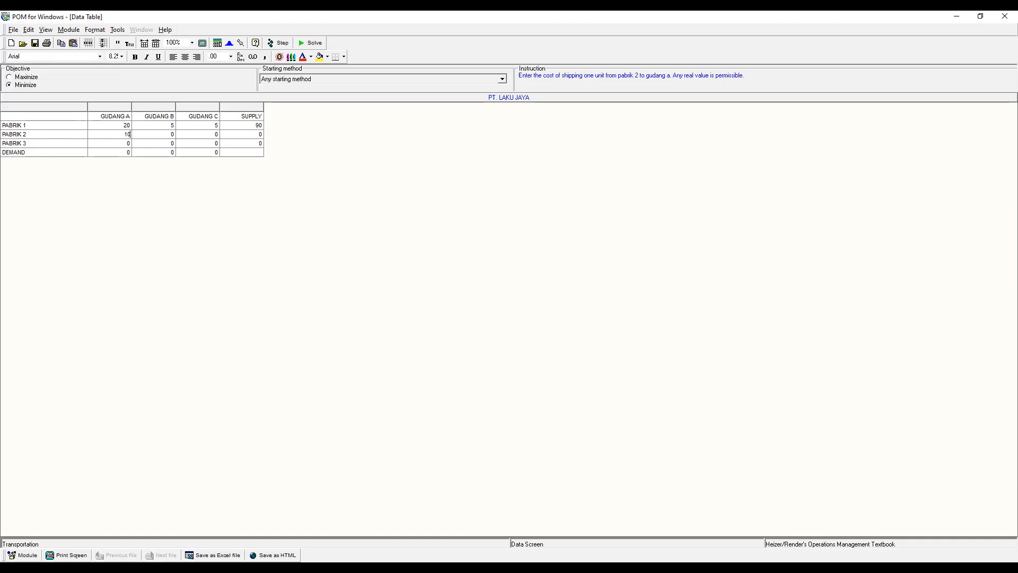
# Enter PABRIK 2's shipping costs of 10, 20 and 10 to GUDANG A, B and C, with a supply of 60.
pyautogui.press('Return')
pyautogui.write('20')
pyautogui.press('Return')
pyautogui.write('10')
pyautogui.press('Return')
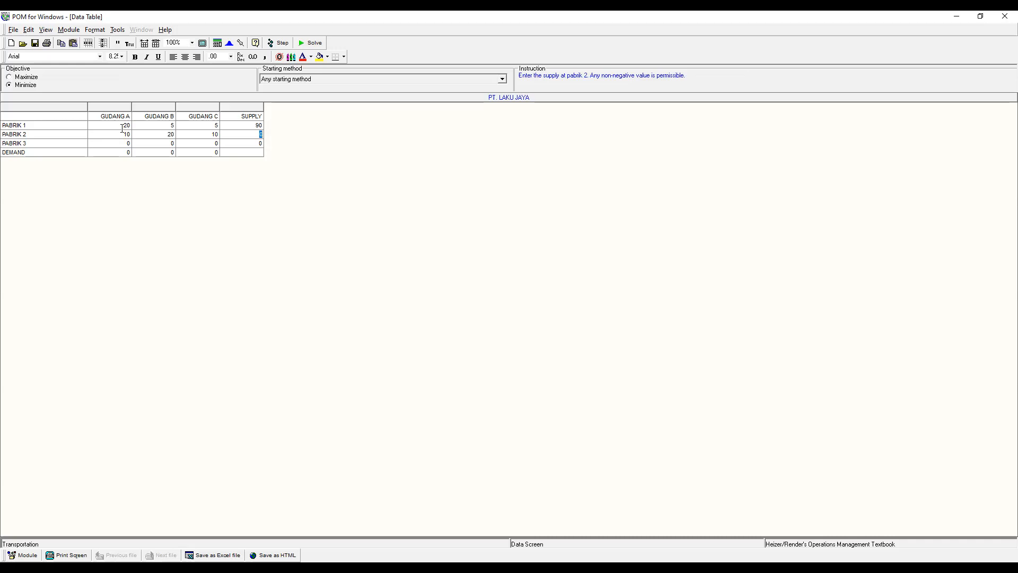
pyautogui.write('60')
pyautogui.press('Return')
# Enter PABRIK 3's shipping costs of 25, 10 and 19 to GUDANG A, B and C.
pyautogui.press('Left')
pyautogui.press('Left')
pyautogui.press('Left')
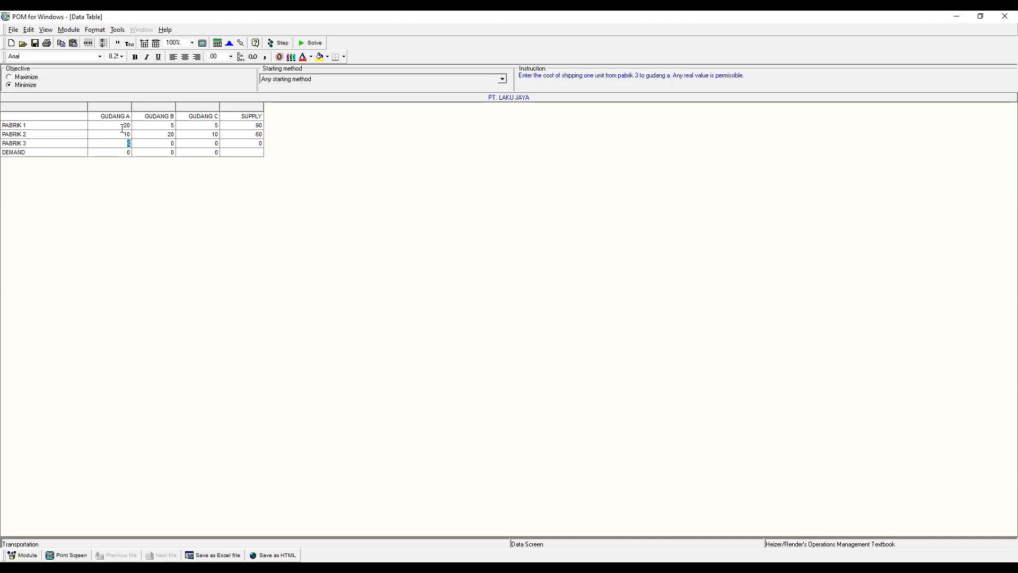
pyautogui.write('25')
pyautogui.press('Return')
pyautogui.write('10')
pyautogui.press('Tab')
pyautogui.write('19')
pyautogui.press('Tab')
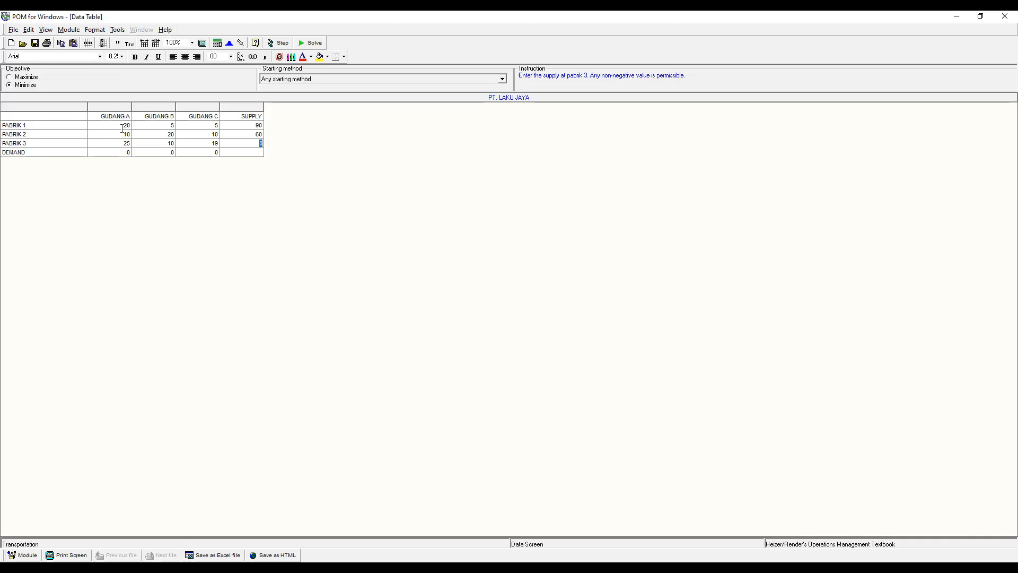
# Set PABRIK 3's supply to 50 and the demands of GUDANG A, B and C to 50, 110 and 40.
pyautogui.press('Down')
pyautogui.press('Left')
pyautogui.press('Left')
pyautogui.press('Left')
pyautogui.click(167, 155)
pyautogui.write('110')
pyautogui.press('Return')
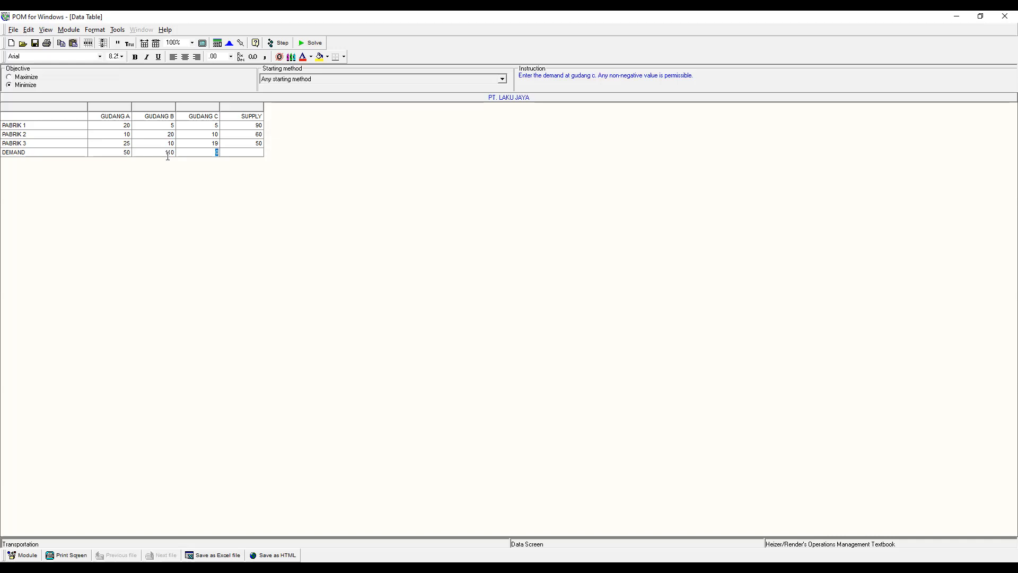
pyautogui.write('40')
pyautogui.click(242, 177)
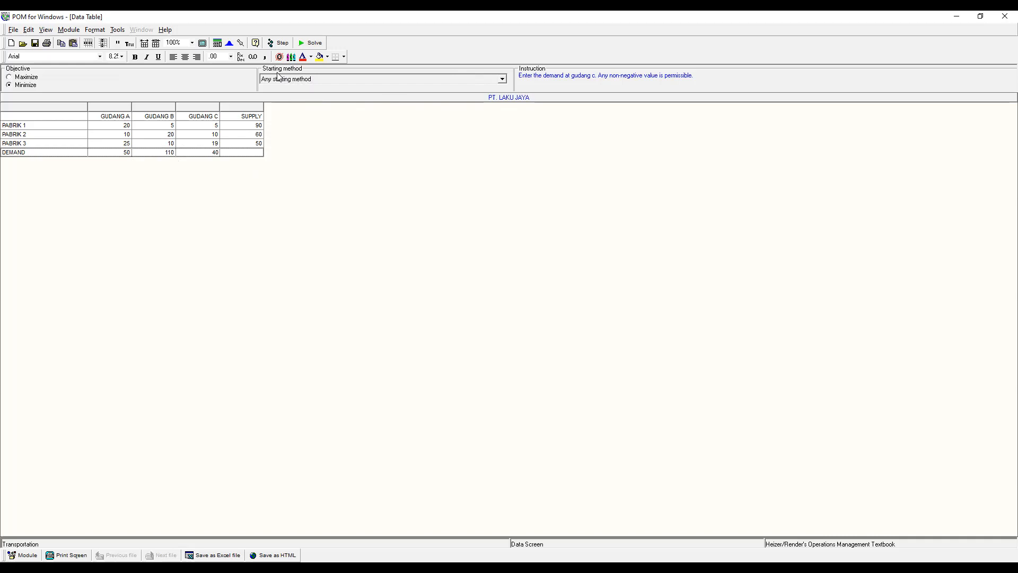
# Solve the problem with Vogel's Approximation Method as the starting method and tile all the result windows.
pyautogui.click(503, 79)
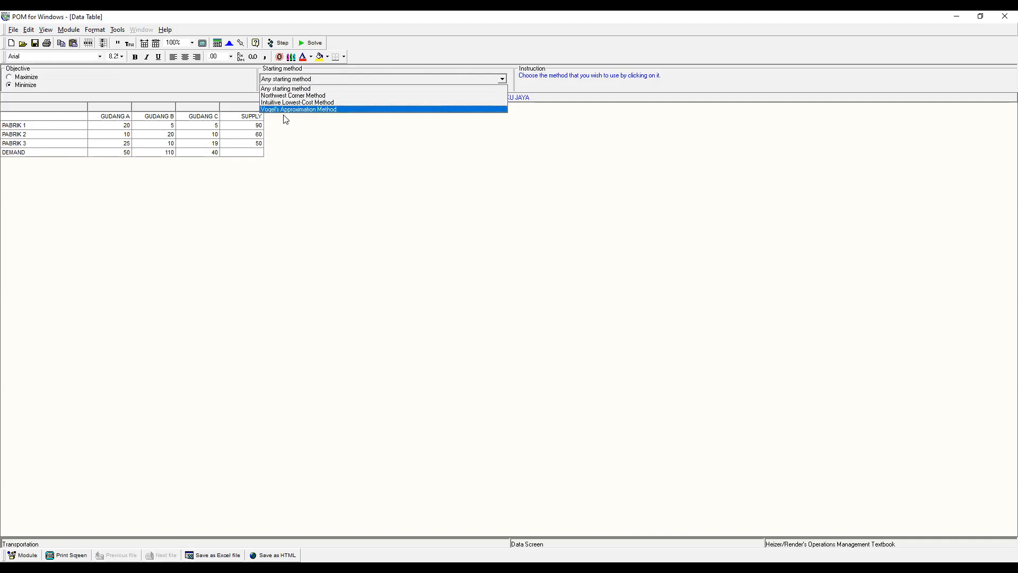
pyautogui.click(323, 109)
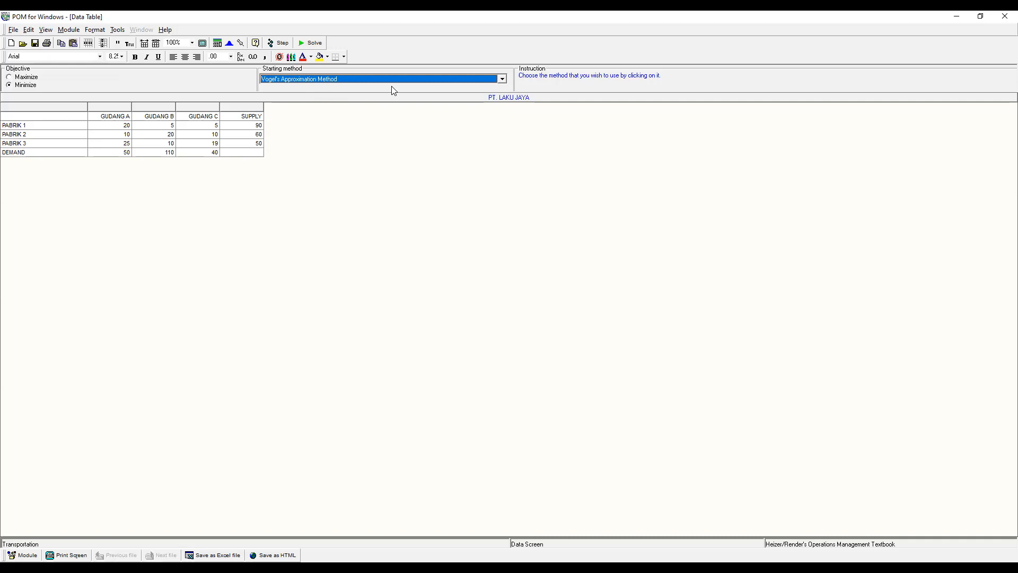
pyautogui.click(308, 46)
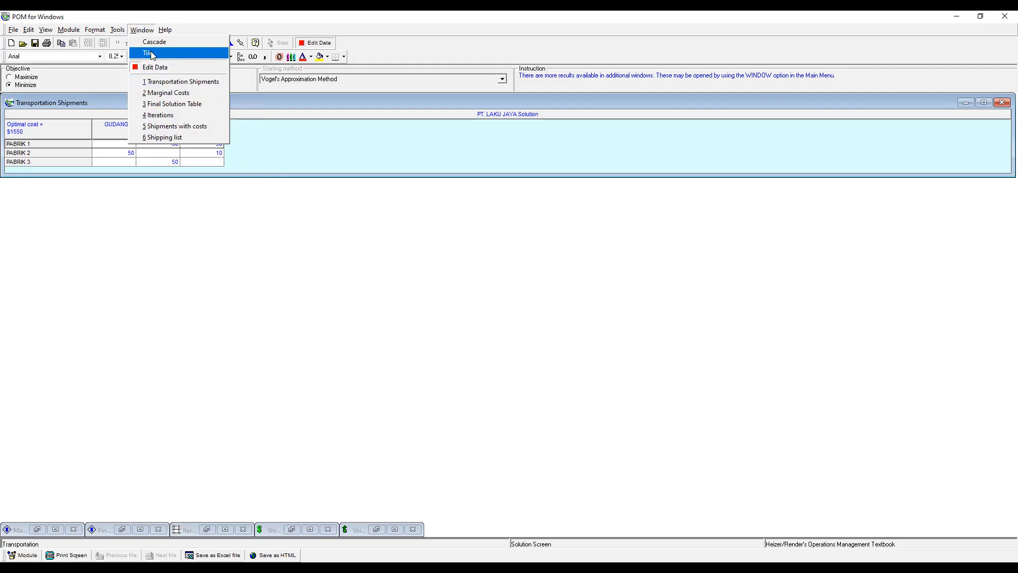
pyautogui.click(177, 53)
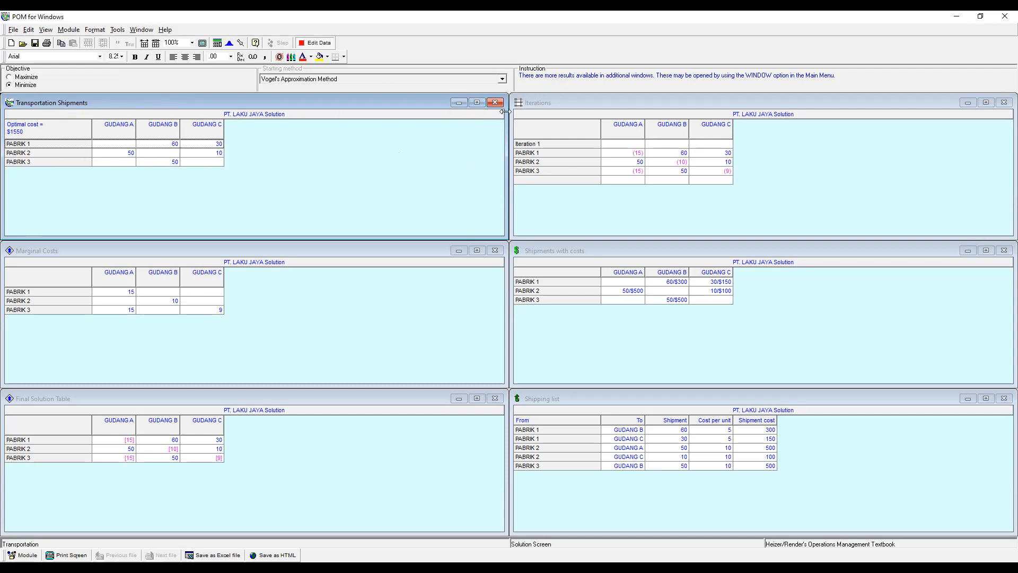
# Examine the Transportation Shipments result at full size for the optimal cost and factory-to-warehouse allocations, and restore the tiled view.
pyautogui.click(477, 103)
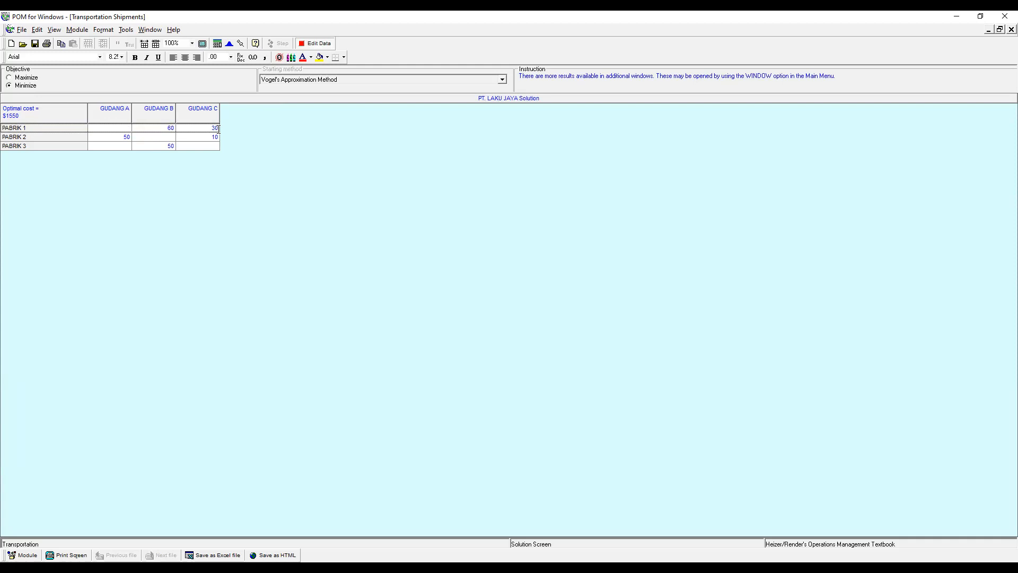
pyautogui.click(126, 137)
pyautogui.click(214, 138)
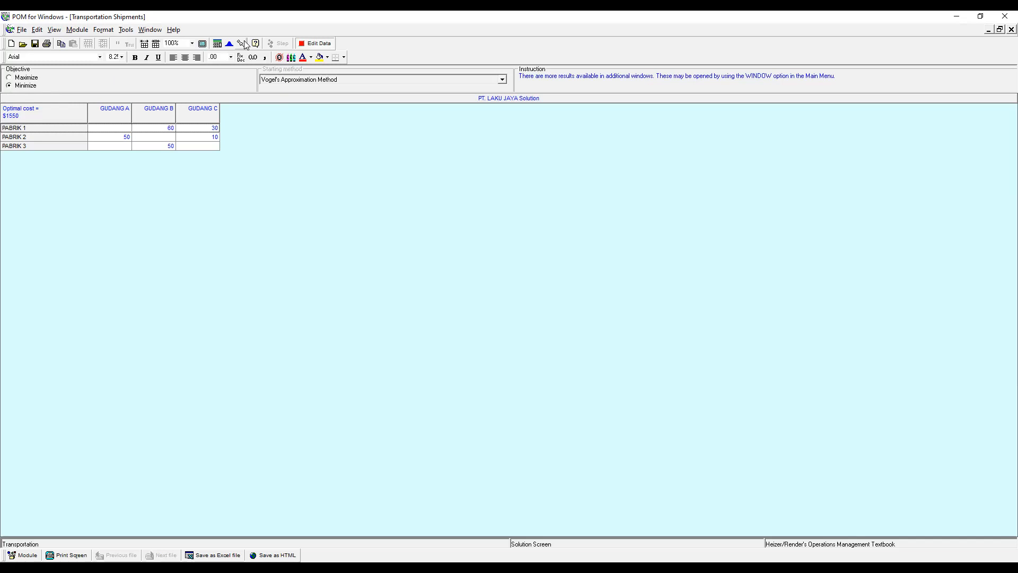
pyautogui.click(1000, 29)
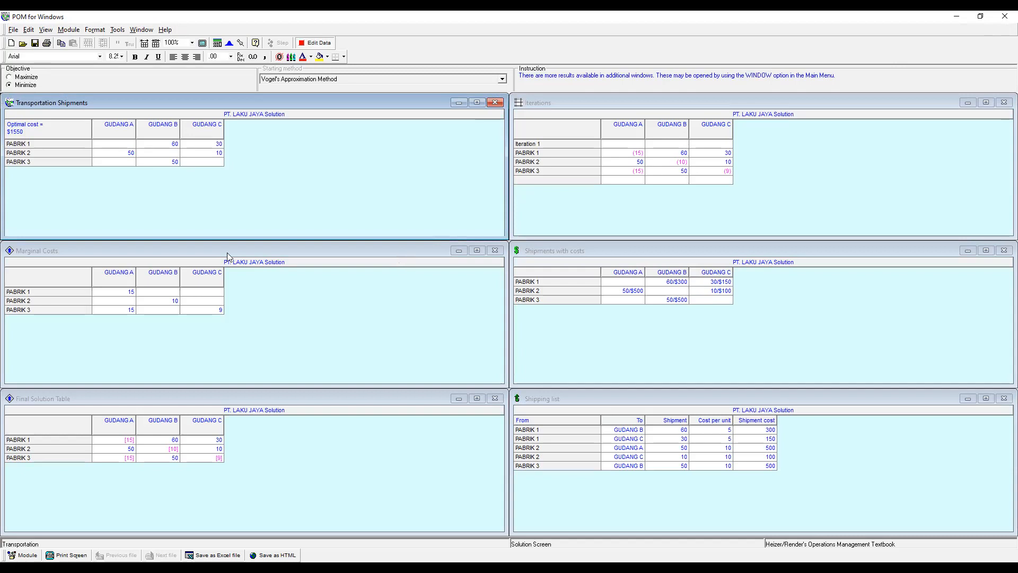
# Examine the Marginal Costs result at full size for the unused routes and restore the tiled view.
pyautogui.click(478, 251)
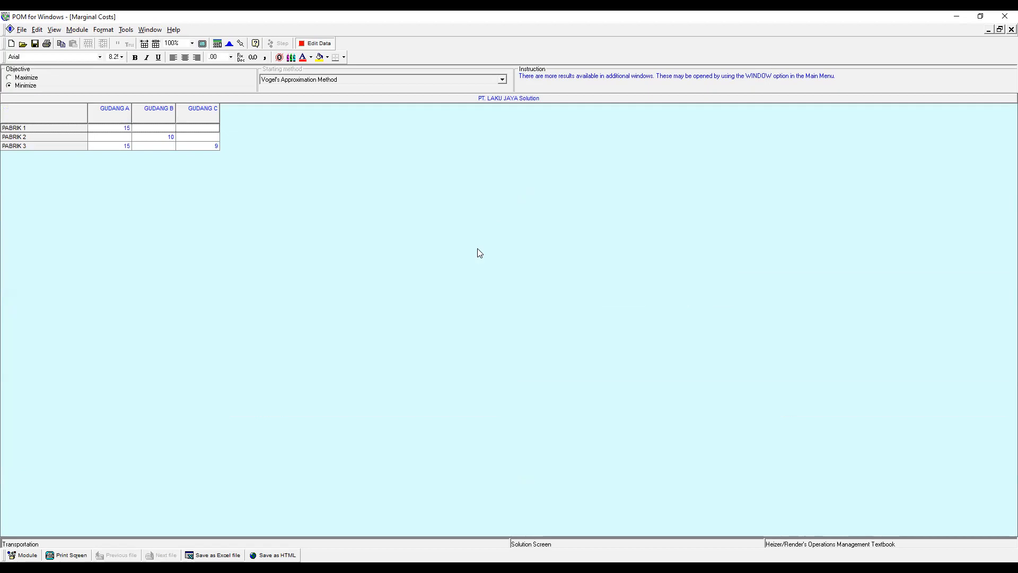
pyautogui.click(128, 131)
pyautogui.click(122, 129)
pyautogui.click(126, 128)
pyautogui.click(999, 30)
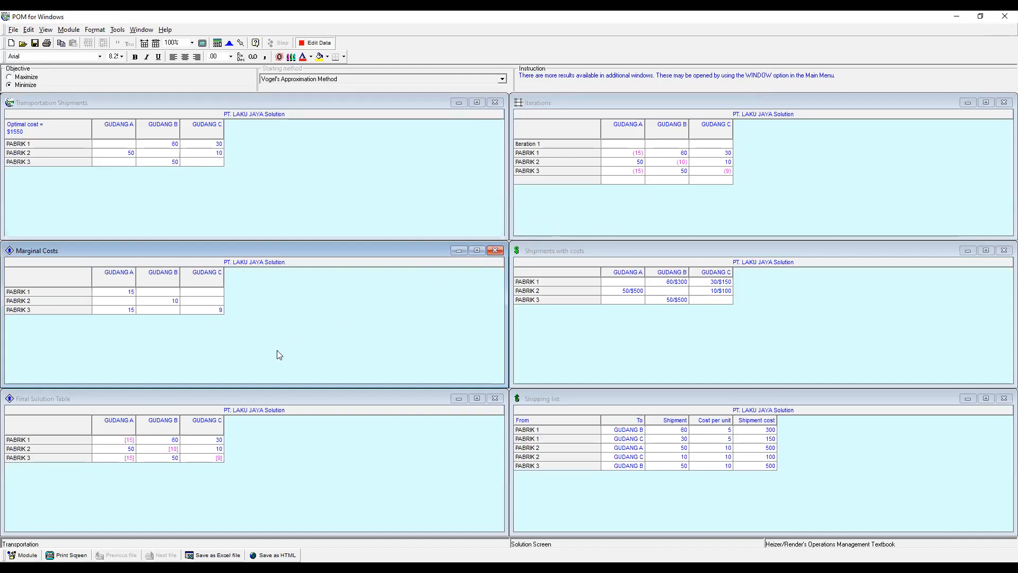
# Examine the Final Solution Table and the Iterations result in turn at full size, restoring each window.
pyautogui.click(476, 400)
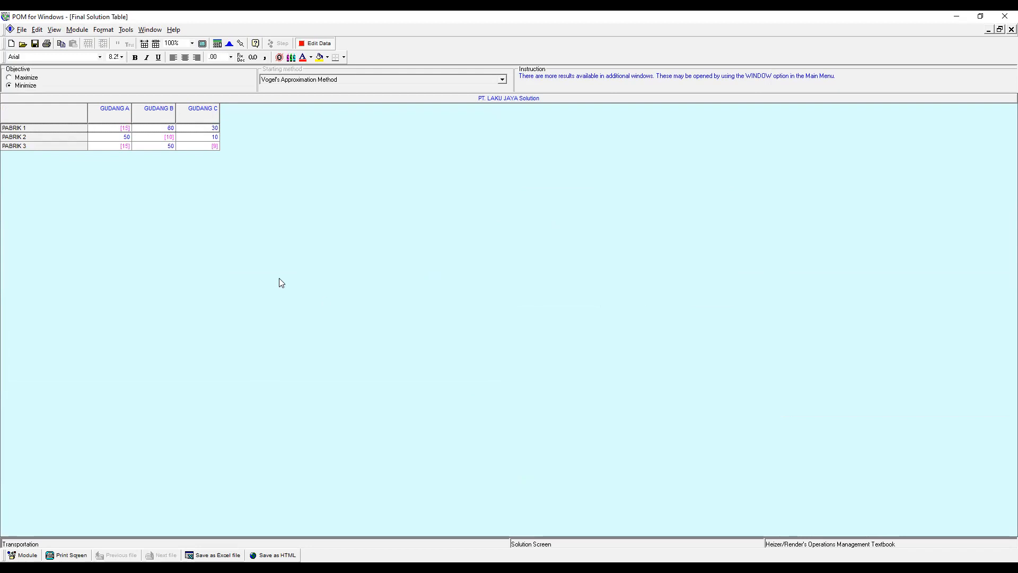
pyautogui.click(172, 124)
pyautogui.click(124, 128)
pyautogui.click(1000, 30)
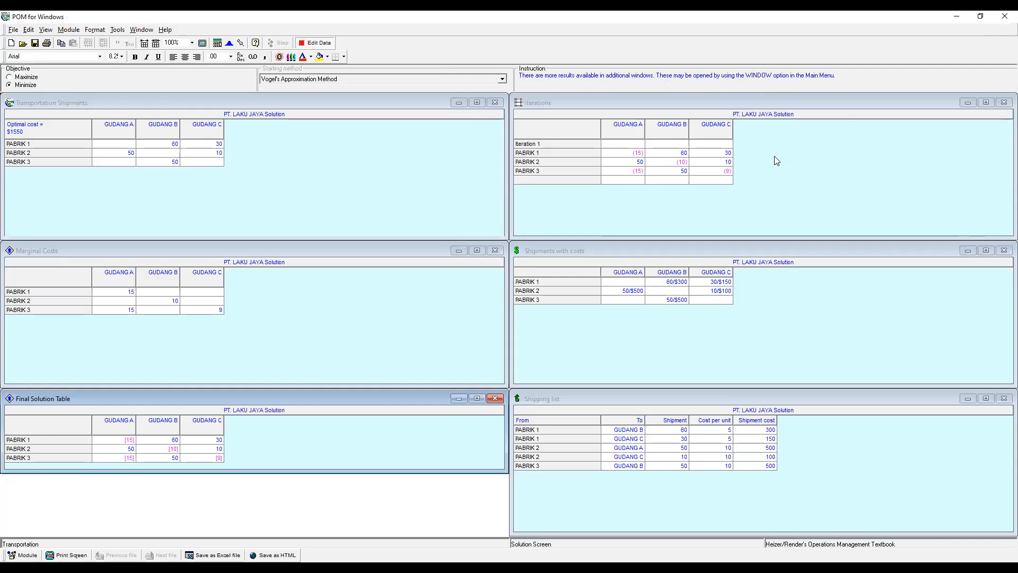
pyautogui.click(985, 103)
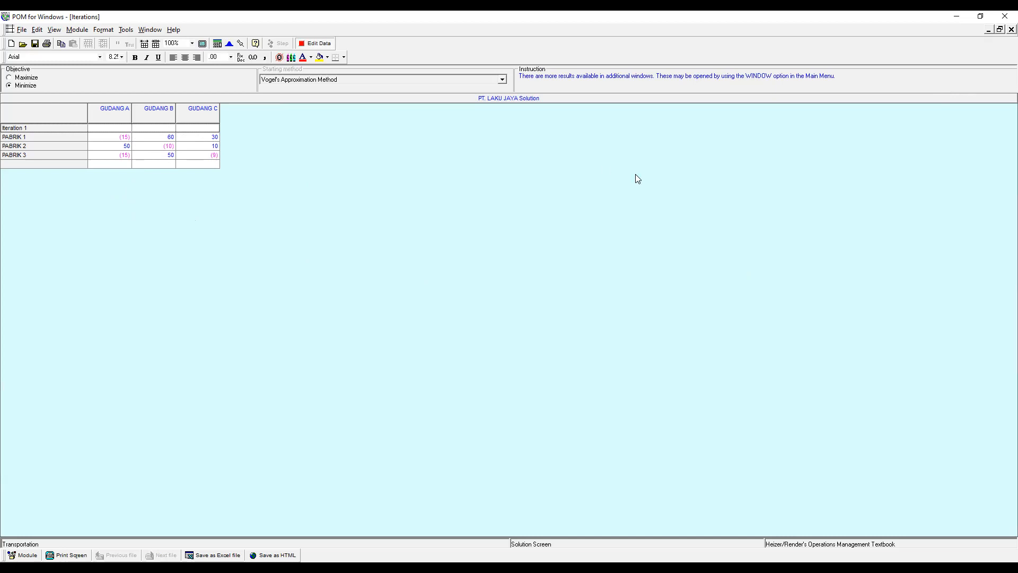
pyautogui.click(1000, 30)
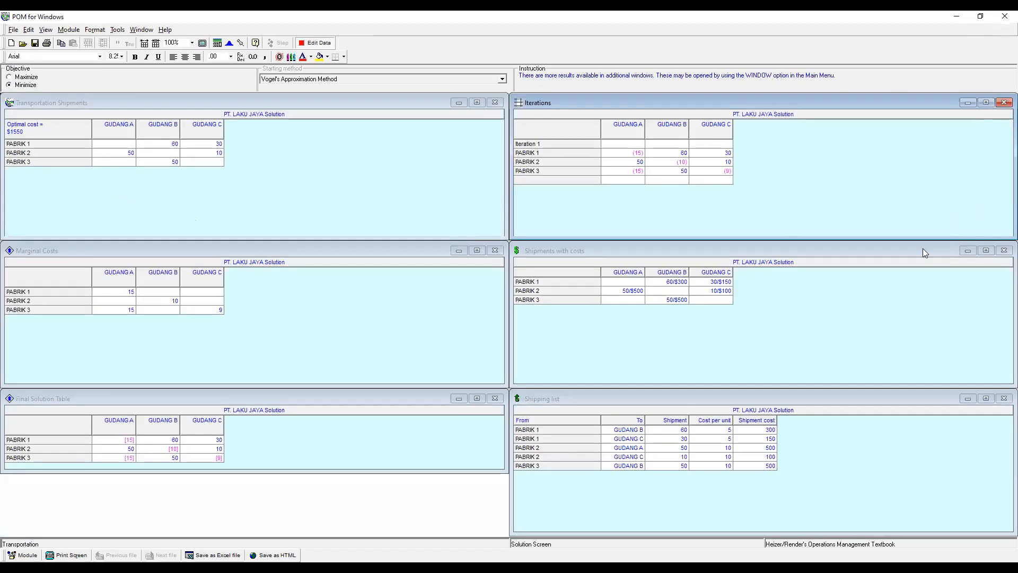
# Examine the Shipments with costs result and the Shipping list in turn at full size, restoring each window.
pyautogui.click(985, 252)
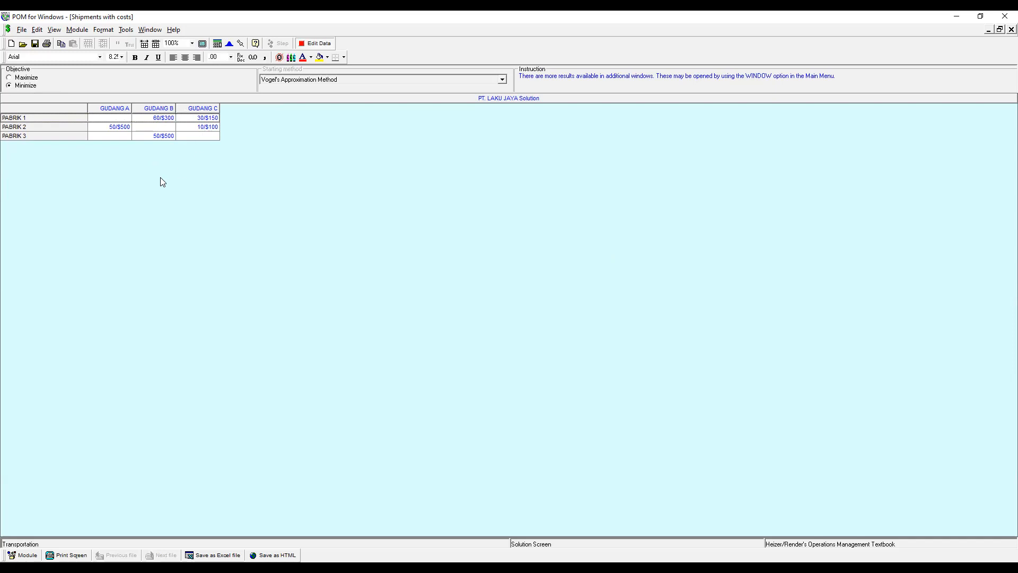
pyautogui.click(166, 118)
pyautogui.click(999, 30)
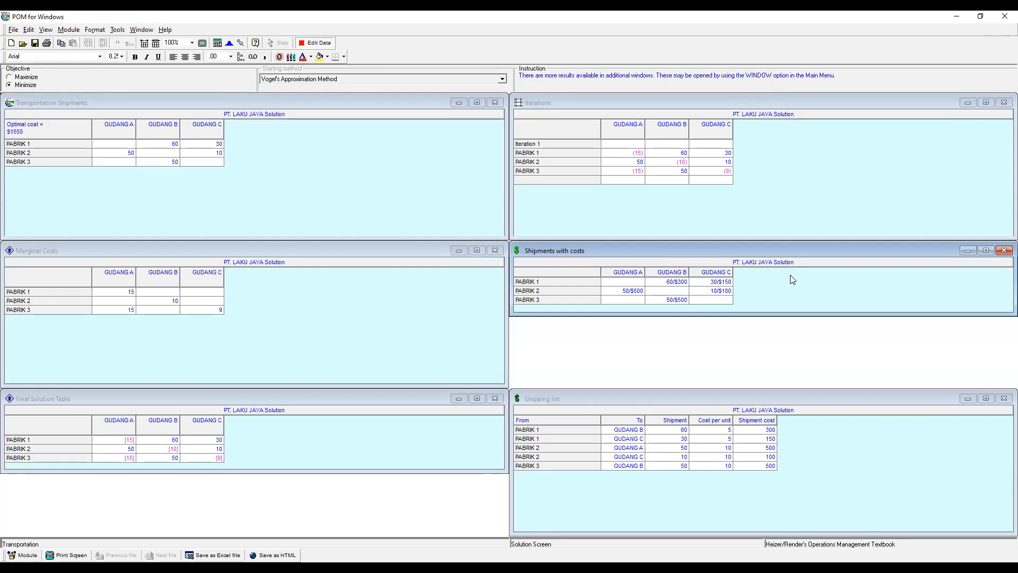
pyautogui.click(986, 399)
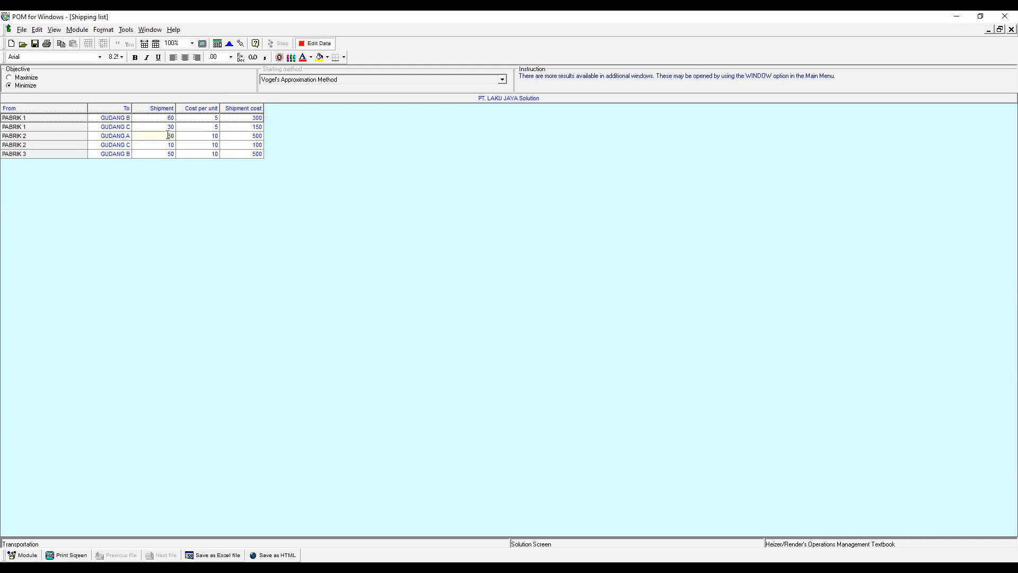
pyautogui.click(216, 125)
pyautogui.click(999, 30)
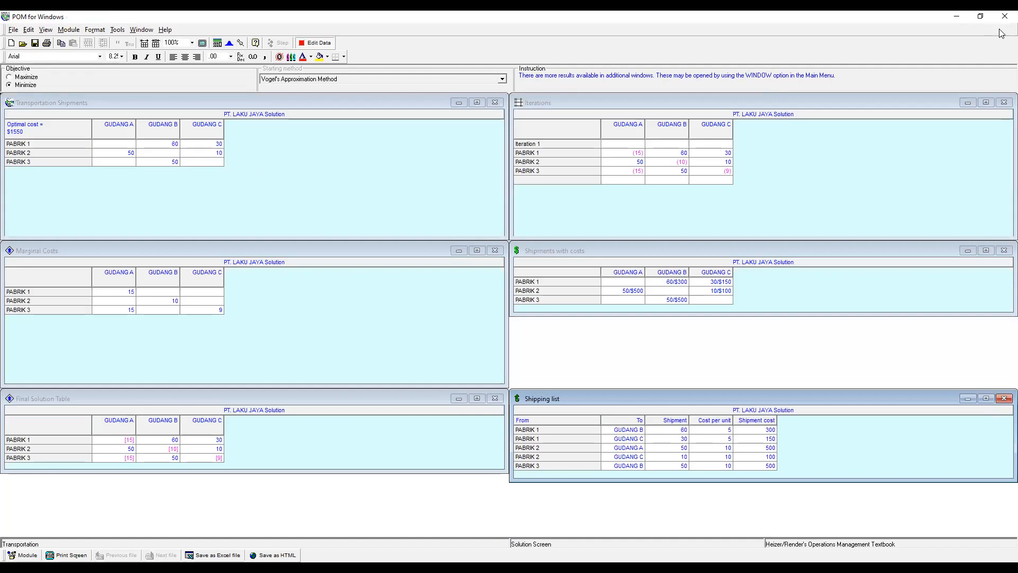